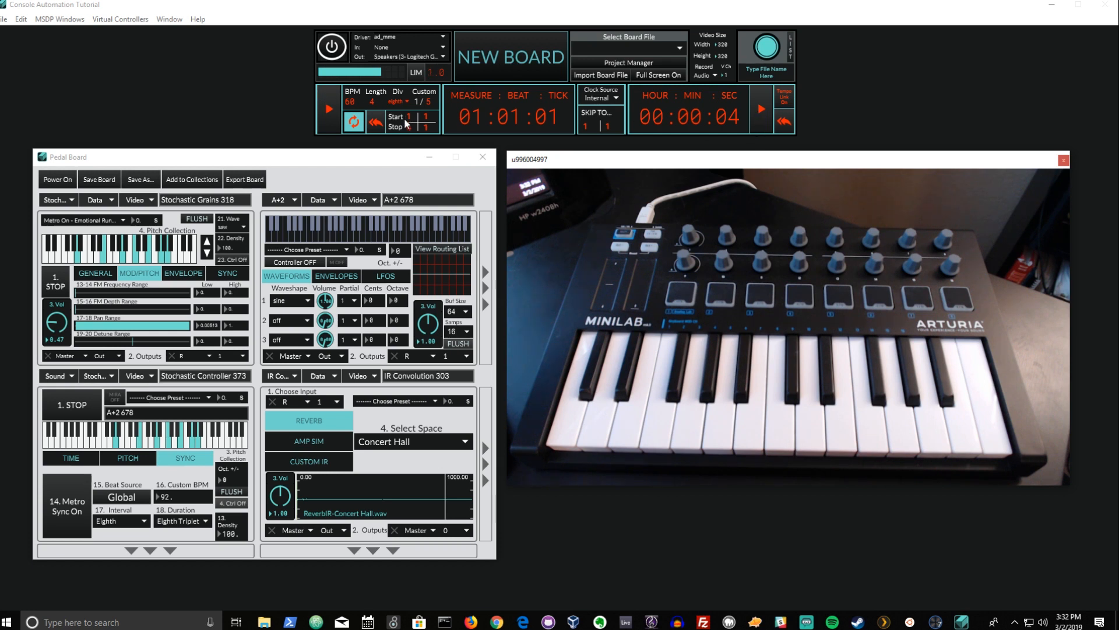
- Open the console's automation ID list and move its window aside
left_click(333, 201)
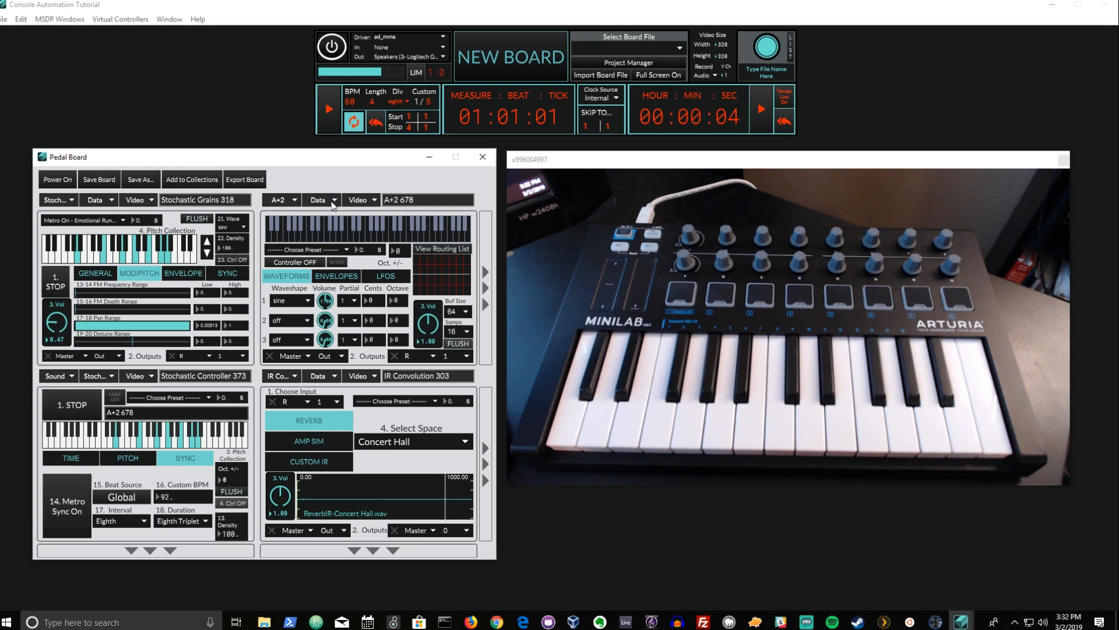
left_click(332, 202)
left_click(340, 159)
left_click(791, 39)
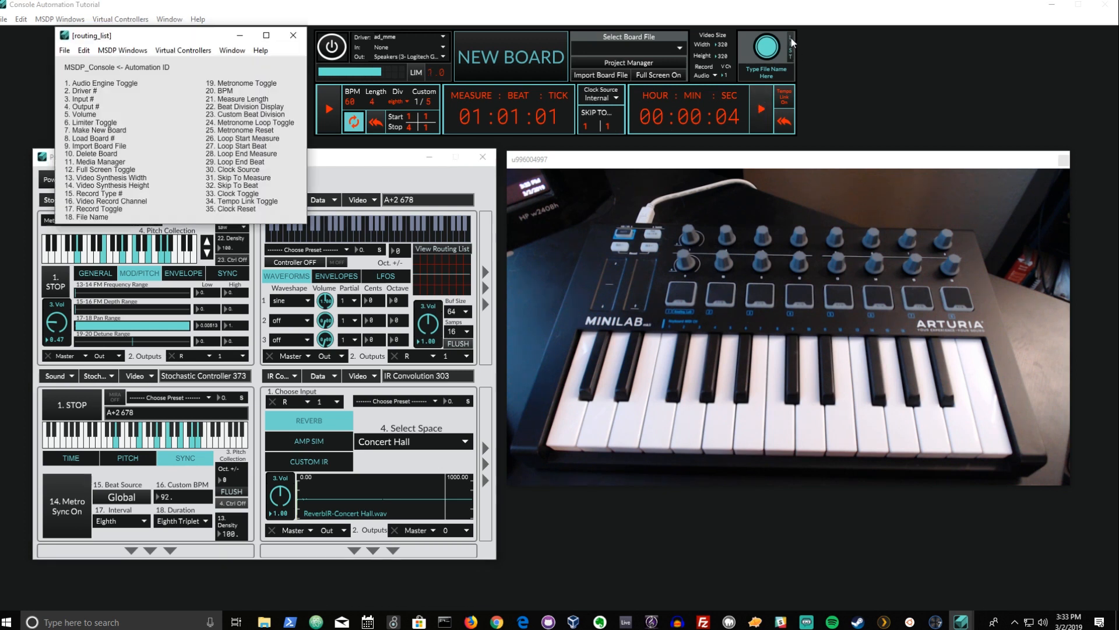
left_click_drag(211, 38, 213, 22)
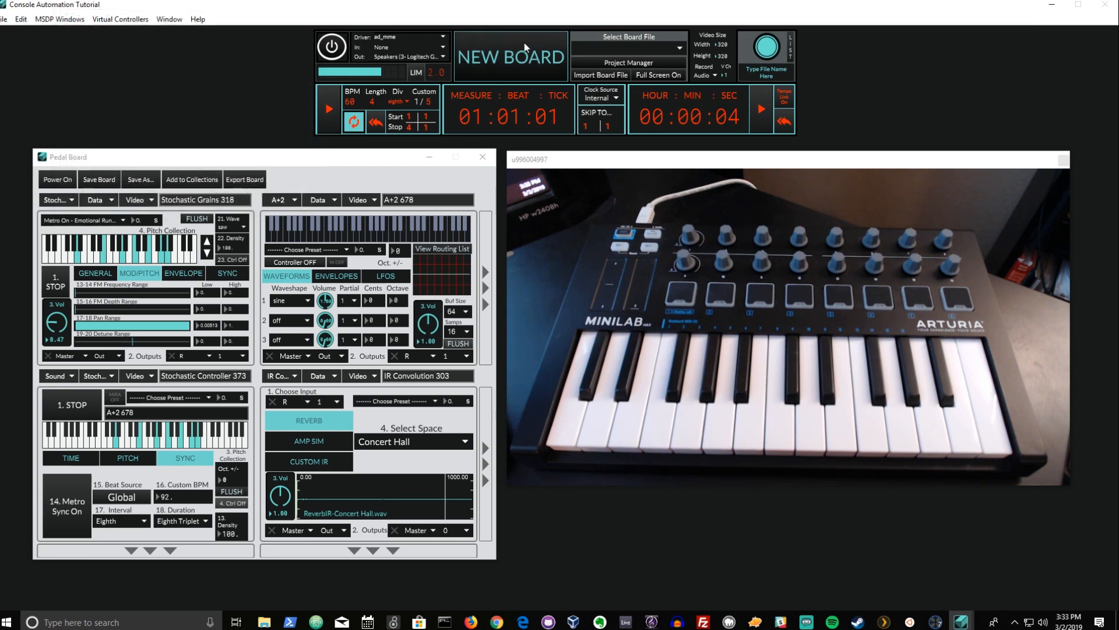
- Create a new pedal board, add a Controller Mapper module to it, and move the board aside
left_click(524, 44)
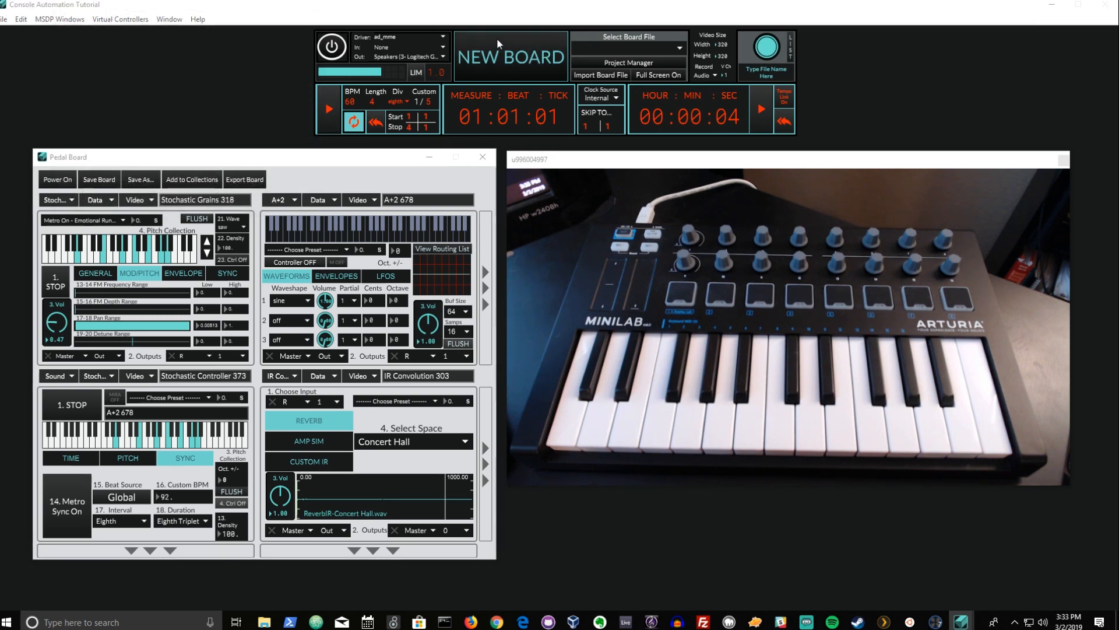
left_click_drag(119, 35, 189, 41)
left_click(130, 74)
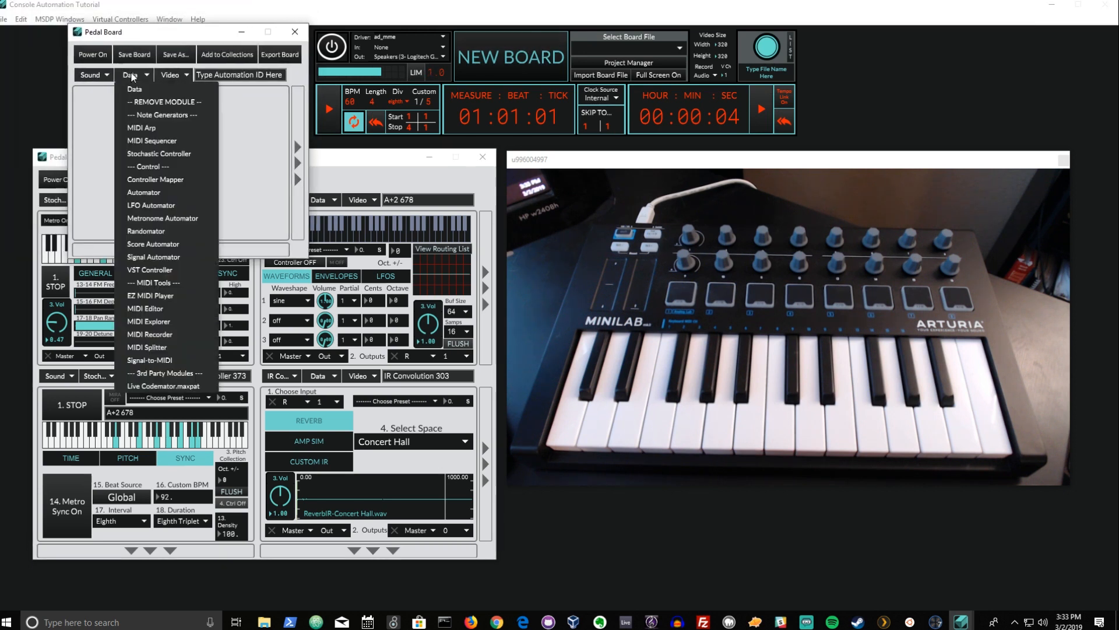
left_click(160, 179)
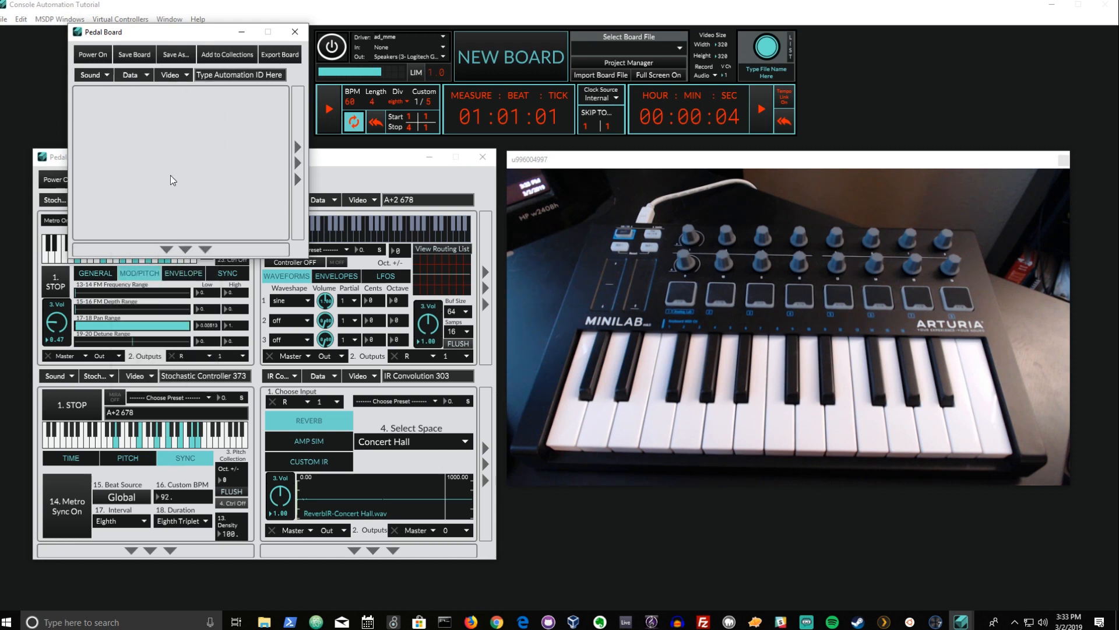
left_click_drag(178, 36, 934, 49)
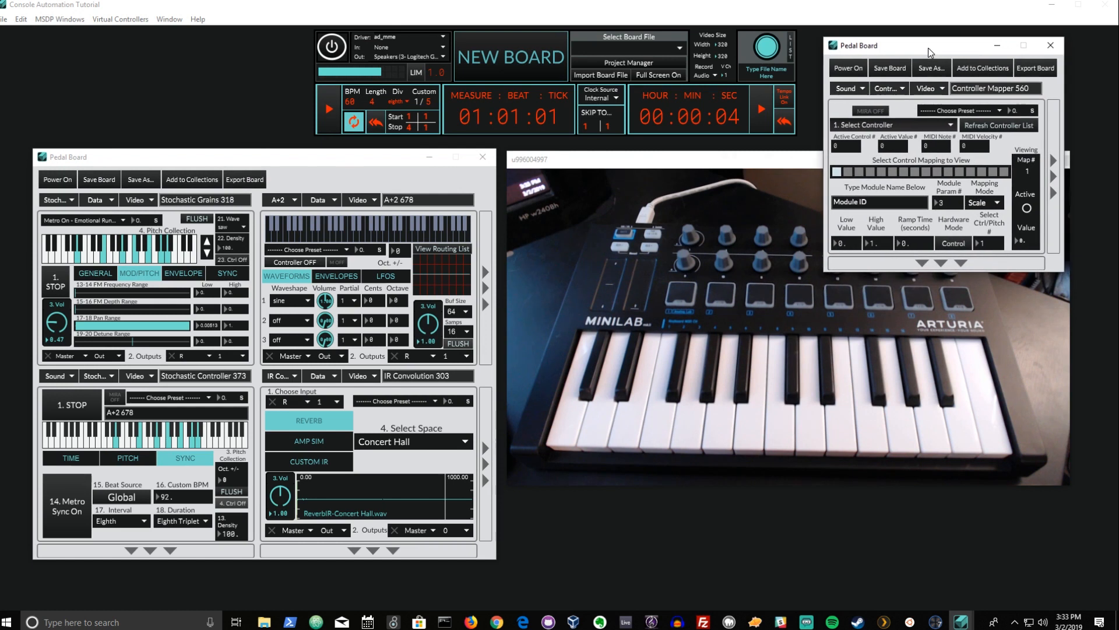
- Select Arturia MiniLab mkII as the Controller Mapper's controller
left_click(908, 125)
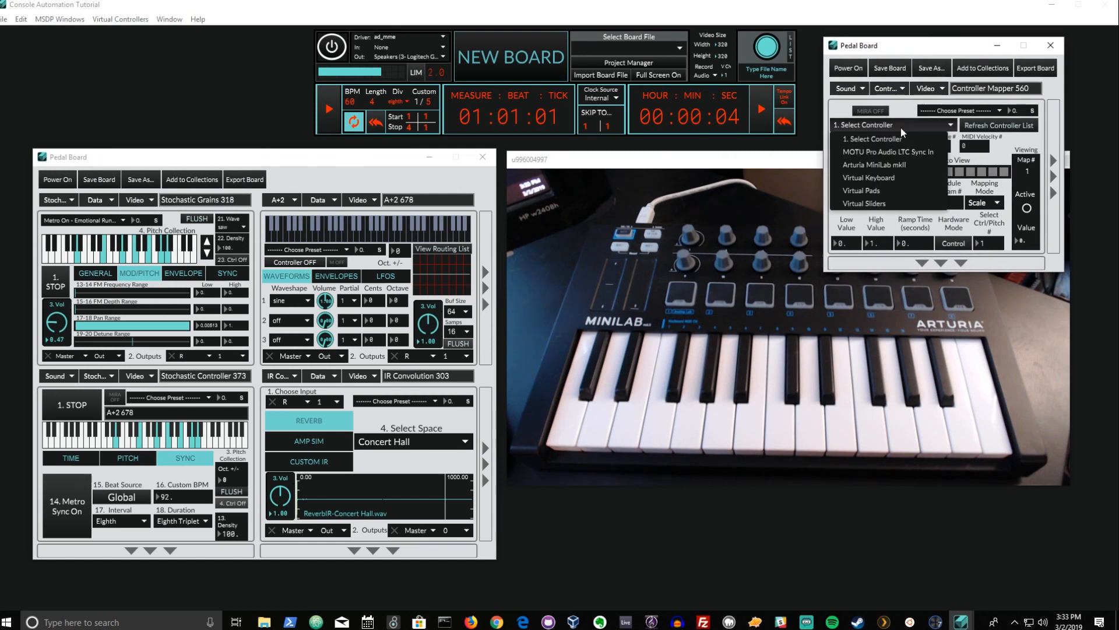
left_click(893, 162)
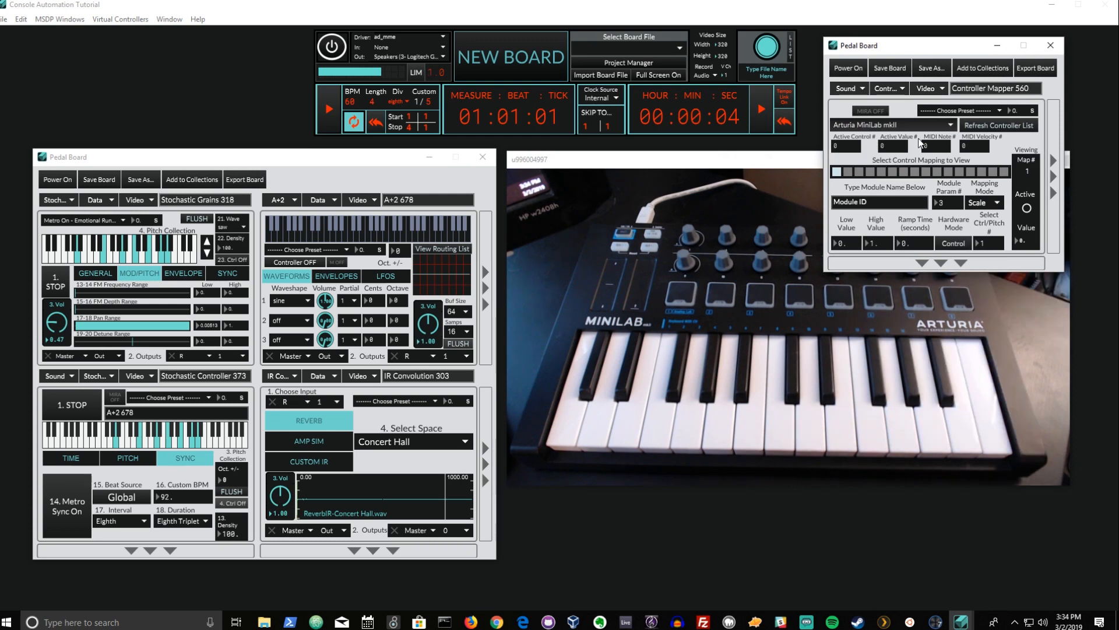
left_click_drag(946, 51, 322, 276)
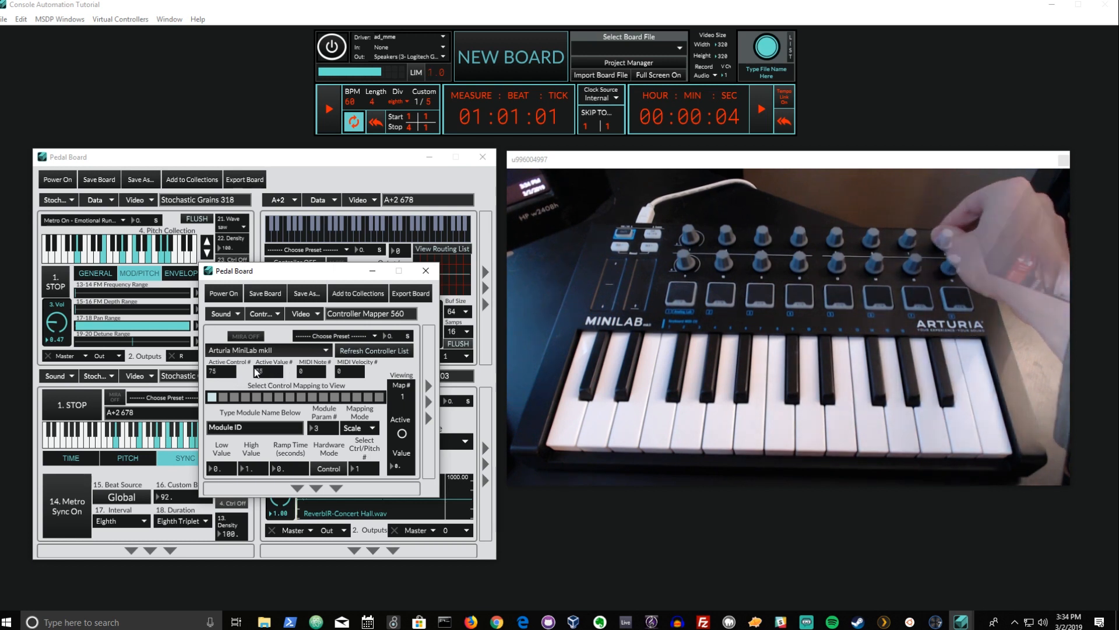
- Enter MSDP_Console as the module name for control mapping 1
left_click(789, 55)
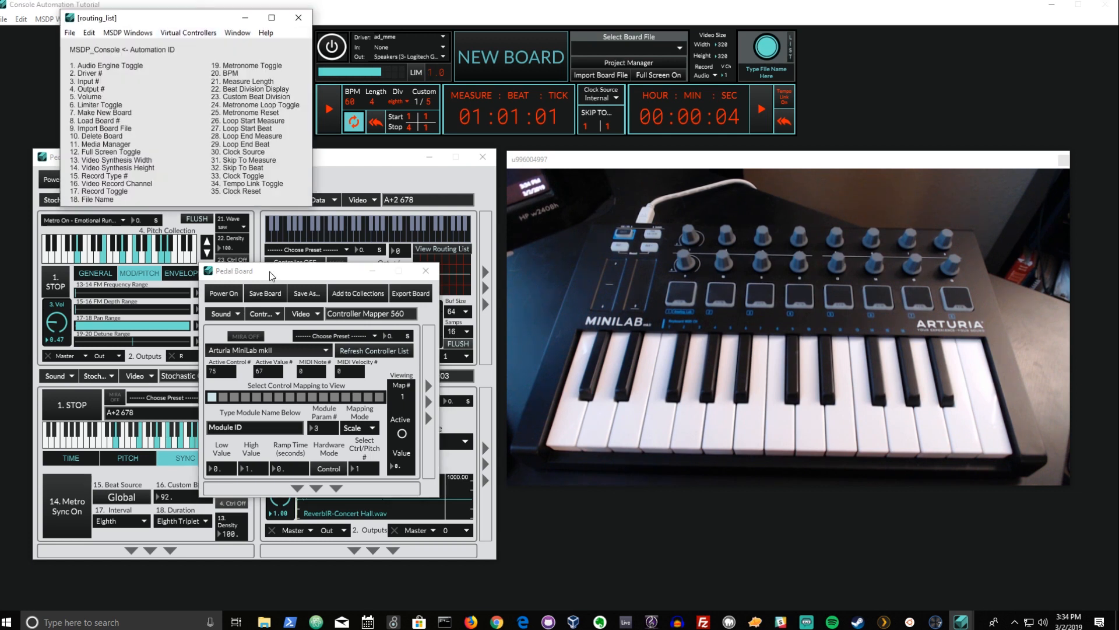
left_click_drag(271, 271, 399, 202)
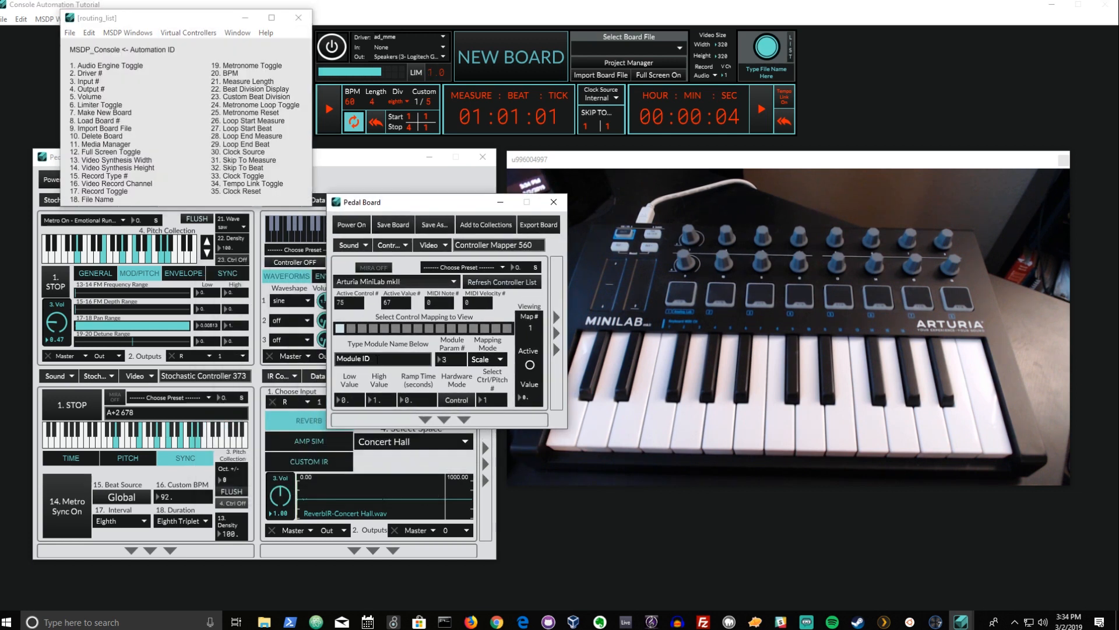
left_click(384, 355)
type("msdp")
type("MSDP_")
type("Console")
left_click_drag(435, 202, 438, 161)
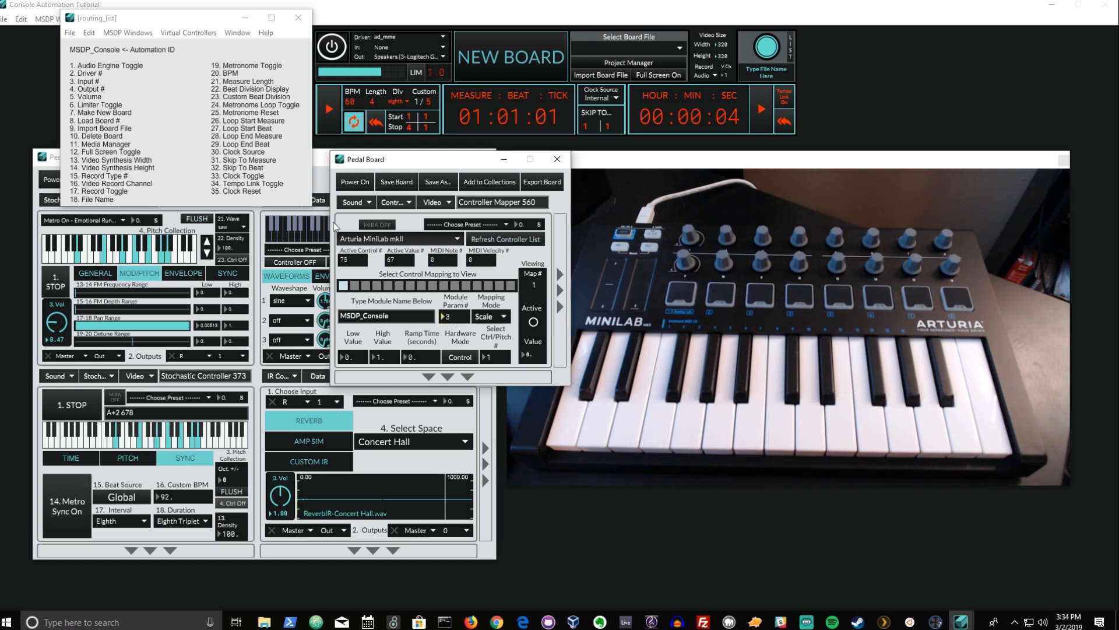
- Set mapping 1's module parameter to 19 and its mapping mode to Switch
left_click(463, 318)
type("19")
left_click(503, 316)
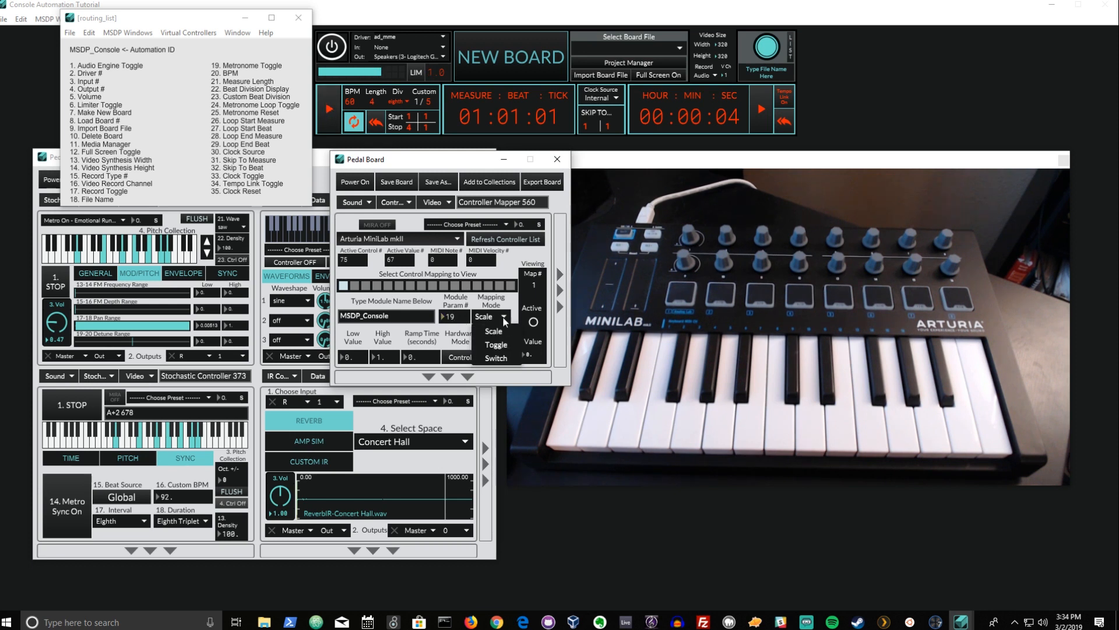
left_click(507, 360)
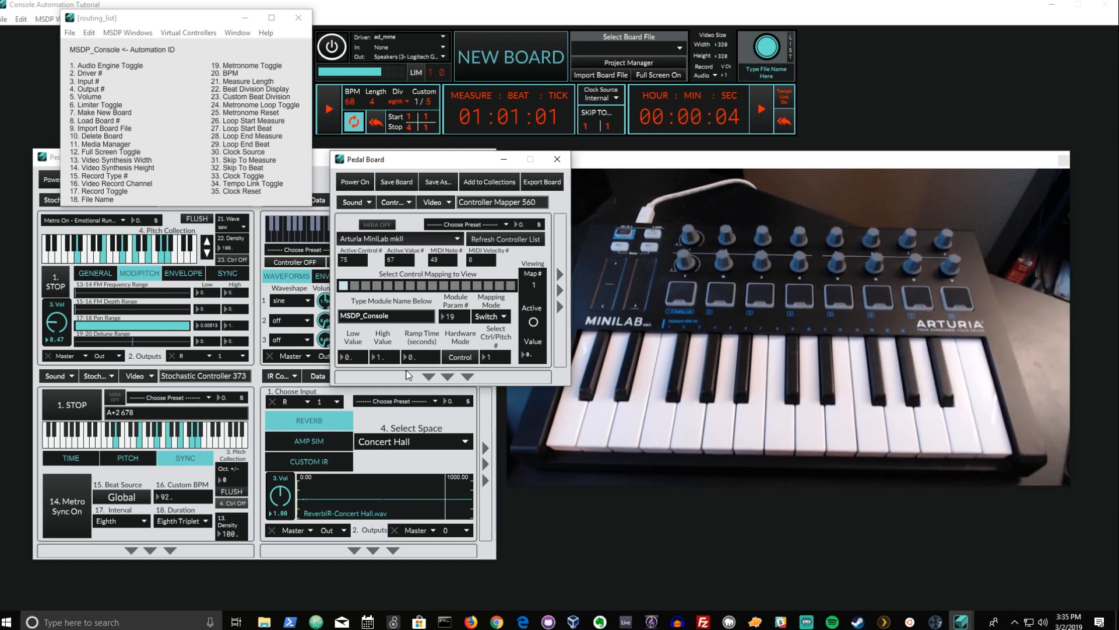
- Set mapping 1's hardware mode to Note with control pitch 43
left_click(454, 360)
left_click_drag(499, 362, 500, 354)
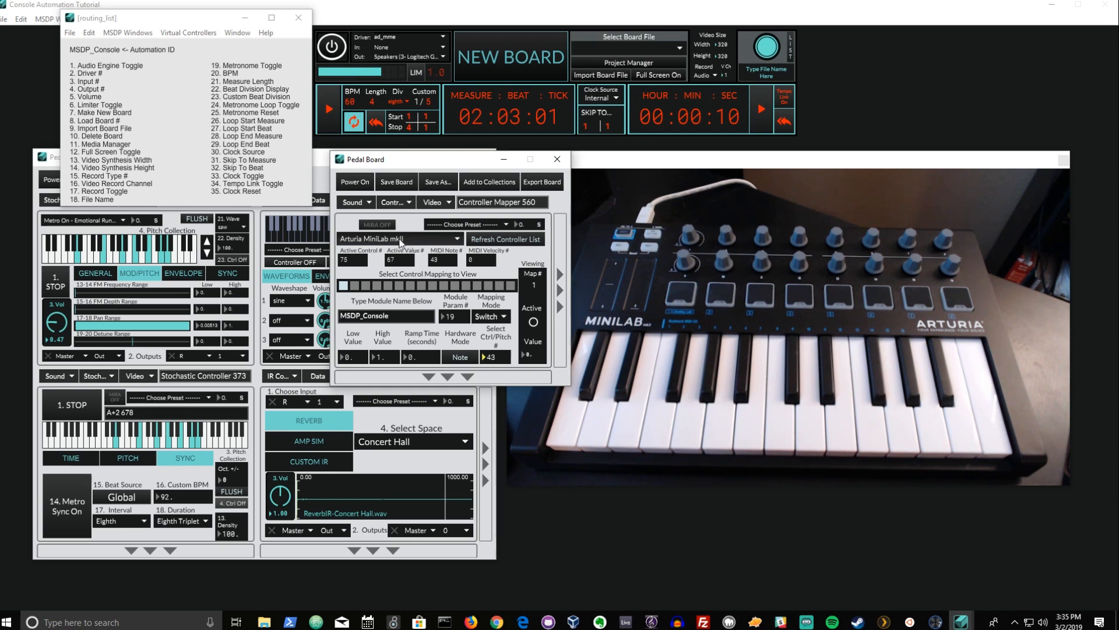
- Switch to control mapping 2 and try the console's volume slider
left_click(373, 316)
key("ctrl+c")
left_click(354, 287)
left_click_drag(348, 75, 372, 77)
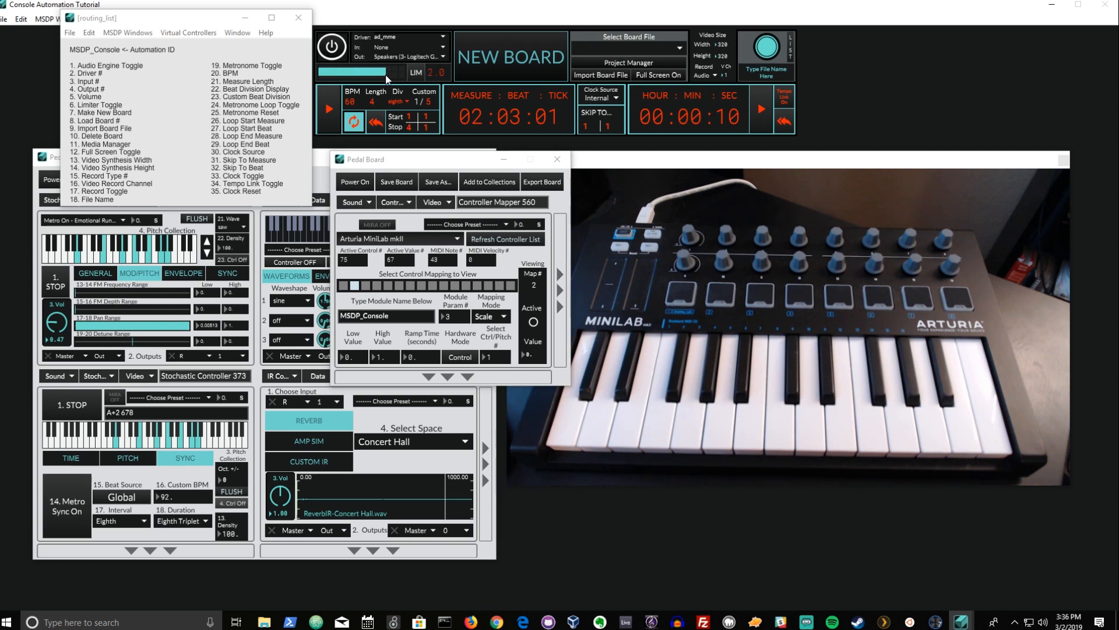
left_click_drag(363, 71, 318, 75)
left_click_drag(389, 76, 395, 75)
left_click_drag(401, 76, 385, 77)
- Set mapping 2's module parameter to 5 and its mapping mode to Scale
left_click(462, 316)
type("5")
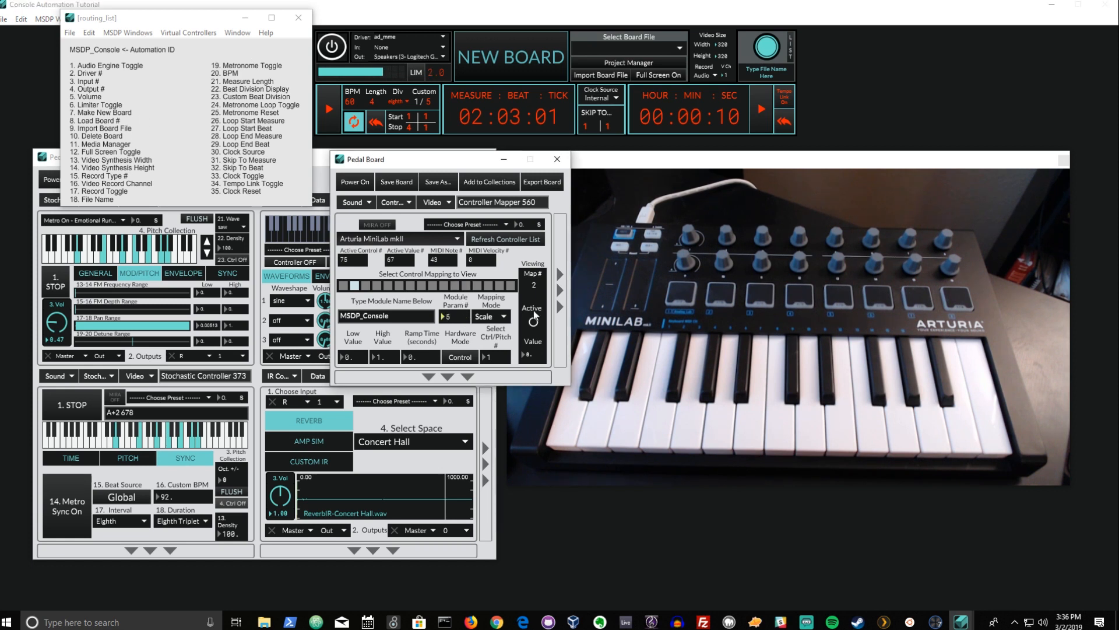
left_click(497, 316)
left_click(499, 331)
- Set mapping 2's ramp time to 0.1 seconds and its control number to 75
left_click_drag(431, 354, 431, 350)
type(".")
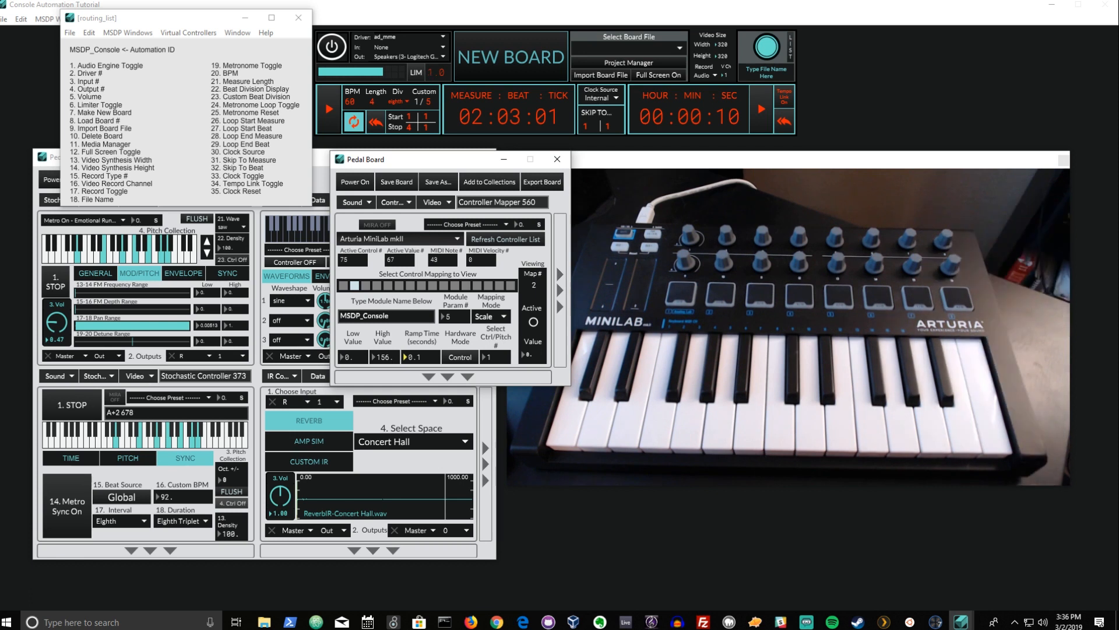
left_click(487, 363)
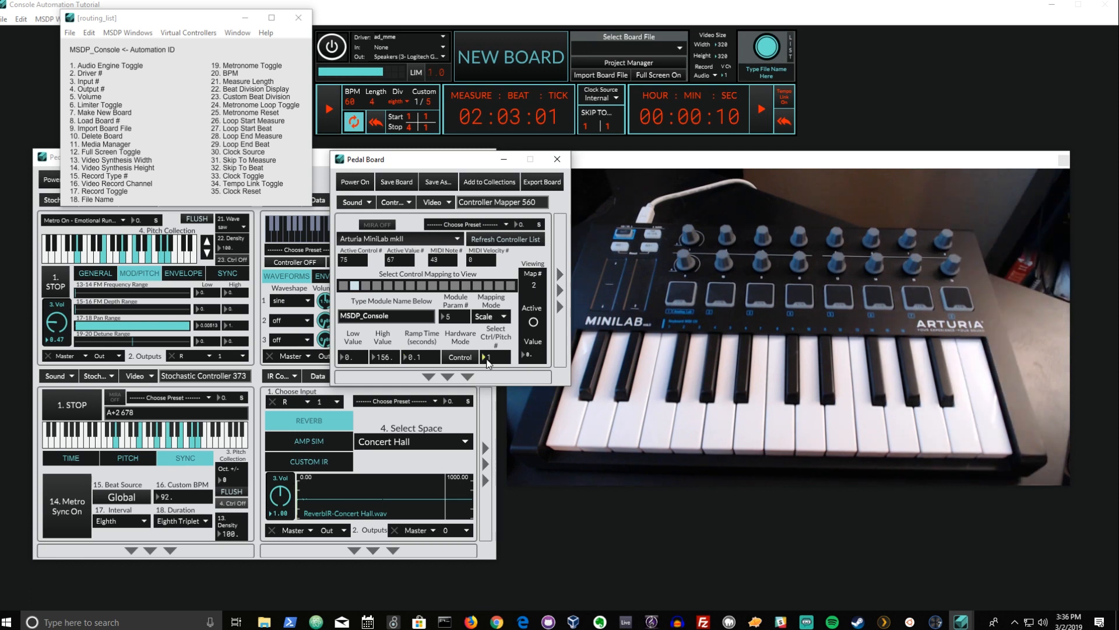
type("75")
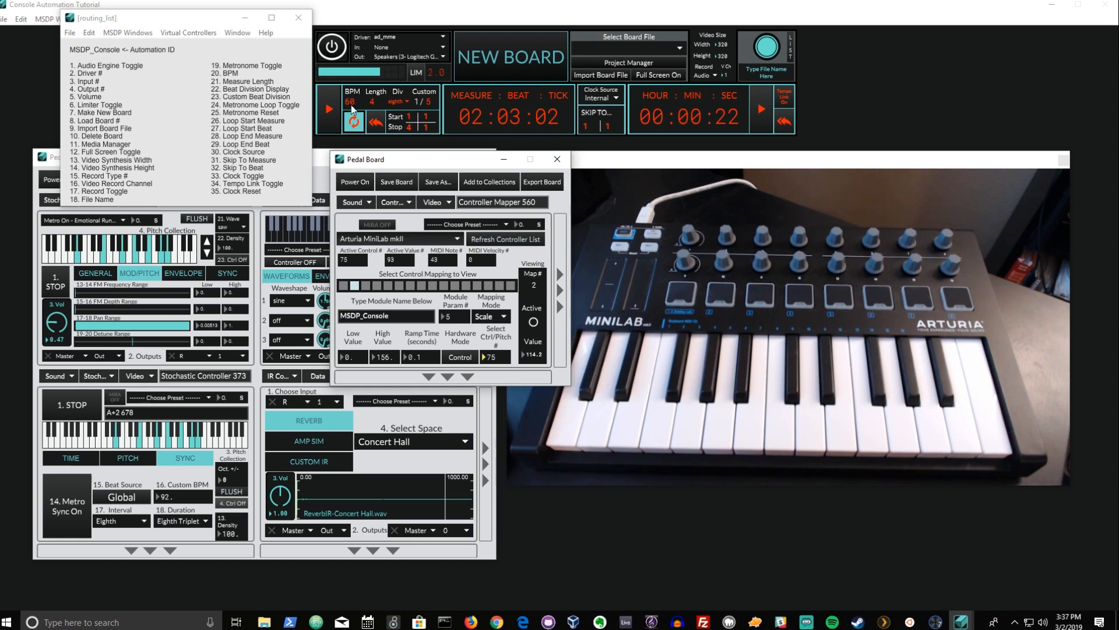
- Select control mapping 3, paste MSDP_Console as its module name and set ramp time to 0.1 seconds
left_click(366, 284)
key("ctrl+a")
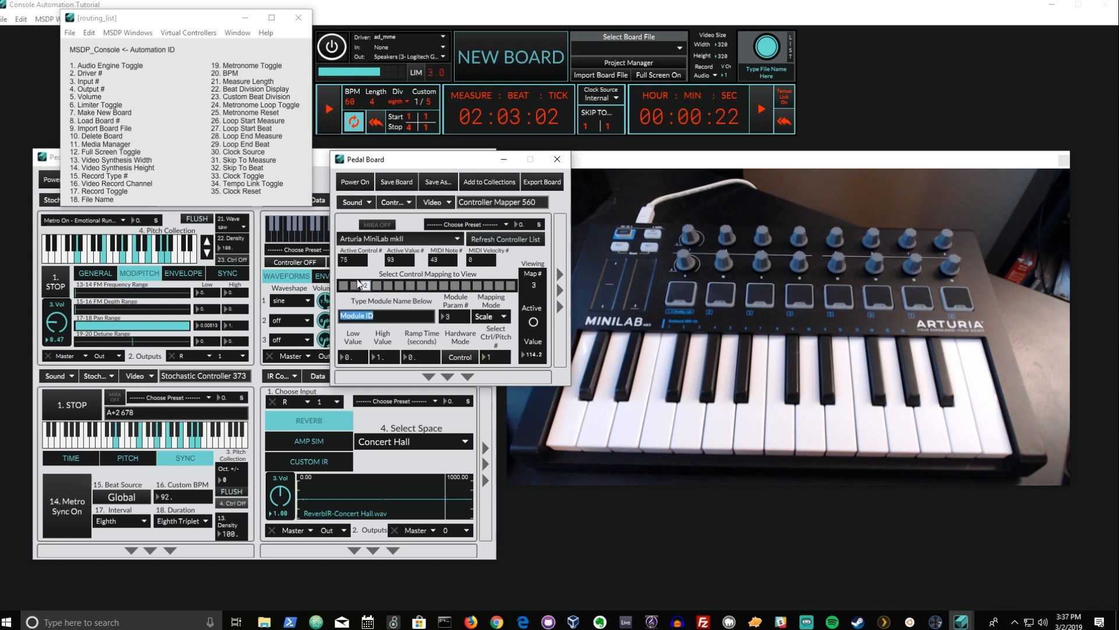
key("ctrl+v")
type(".1")
key("Return")
- Set mapping 3's low value to 60 and high value to 160
left_click(355, 358)
type("50")
left_click(396, 358)
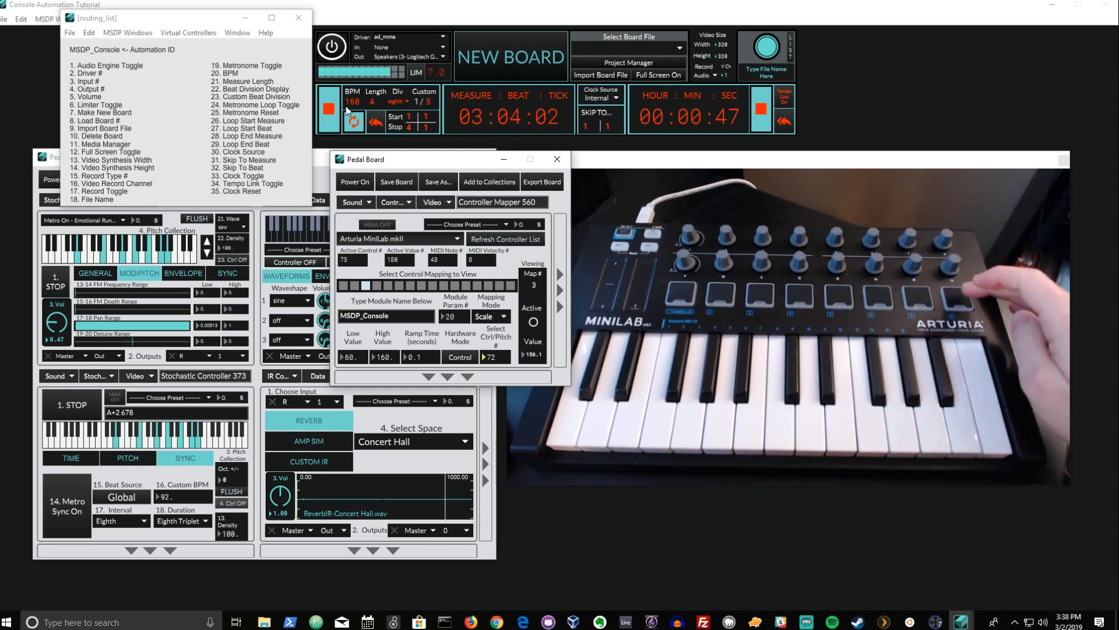
- Stop the console's transport and dismiss the module type menu
key("space")
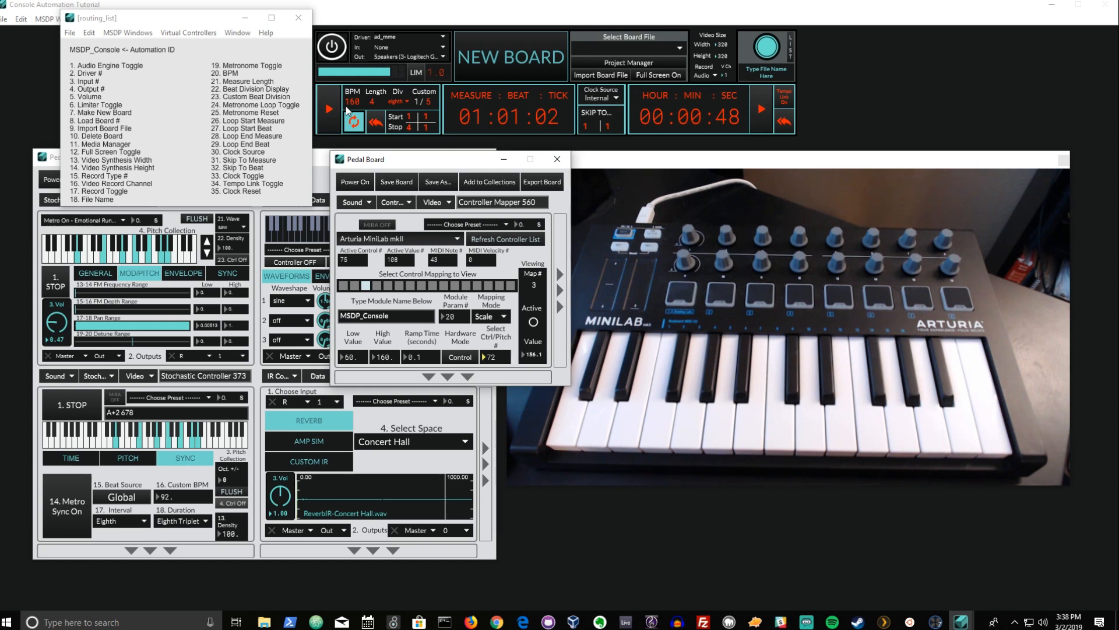
left_click(409, 202)
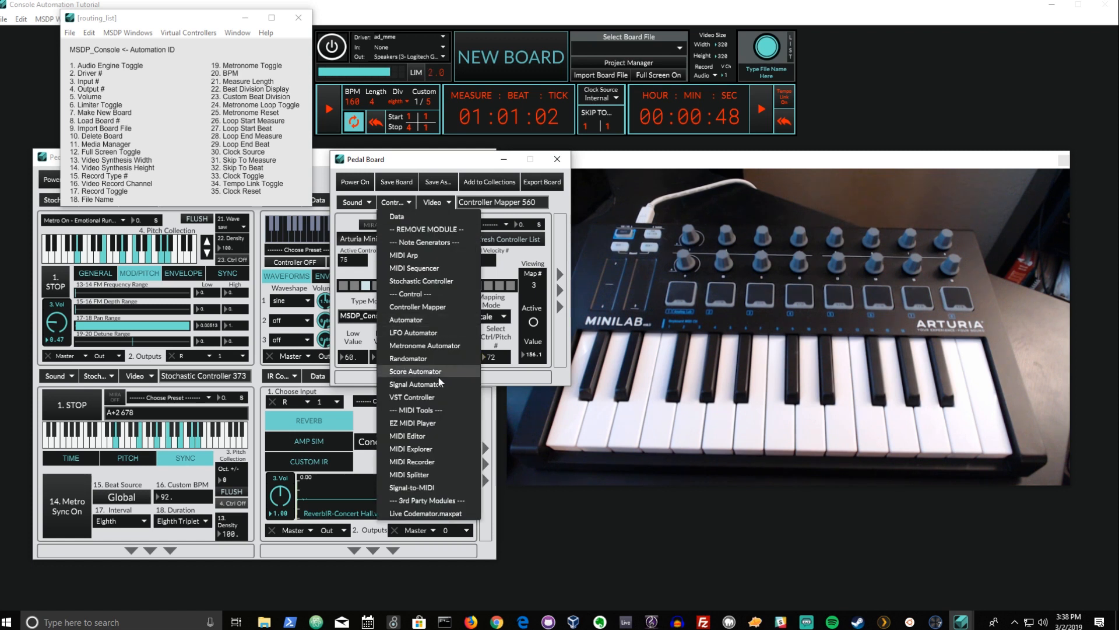
left_click(406, 161)
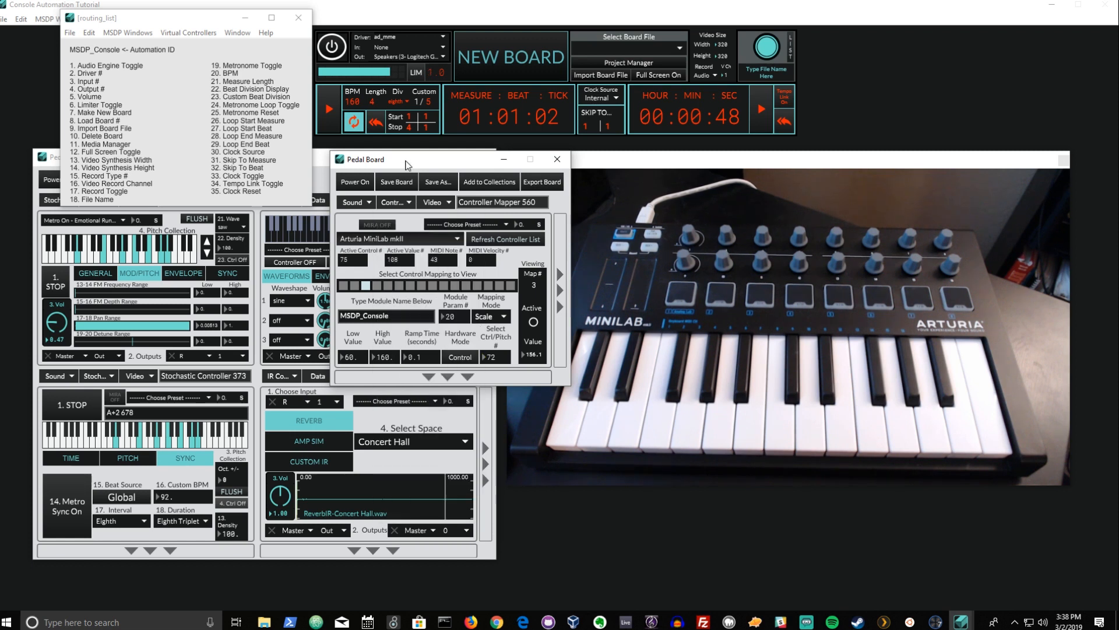